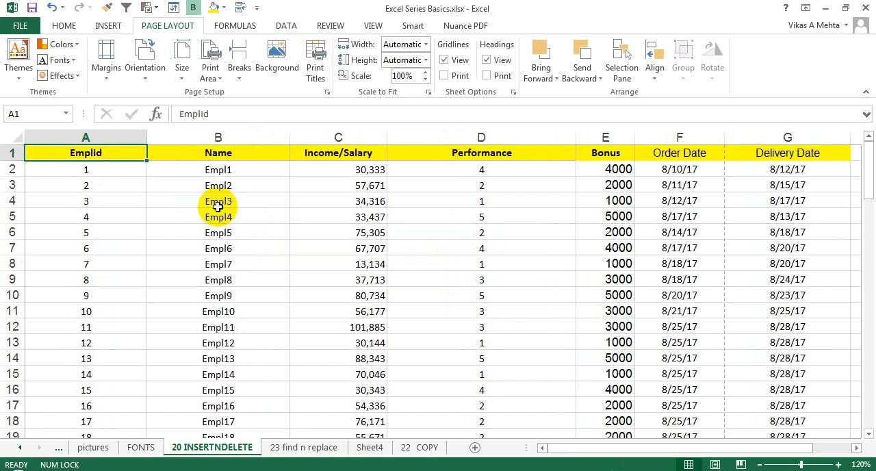
Step: Try portrait orientation in the sheet's print preview, and switch it back to landscape orientation
key(ctrl+p)
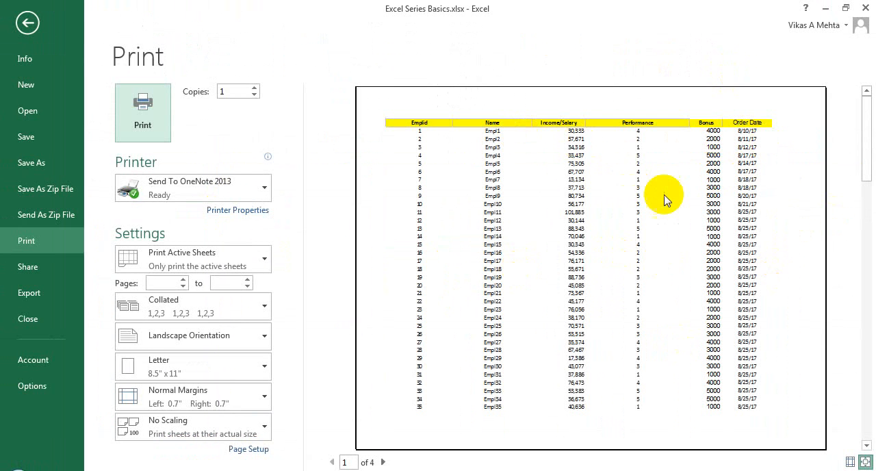
click(233, 340)
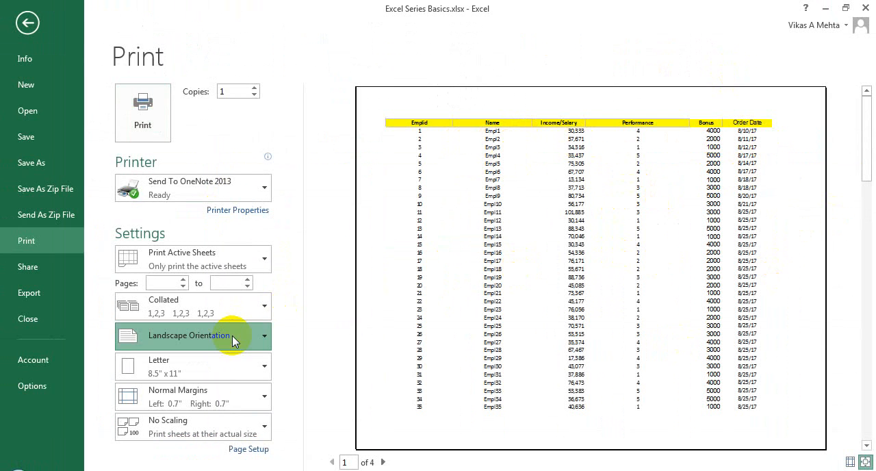
click(220, 371)
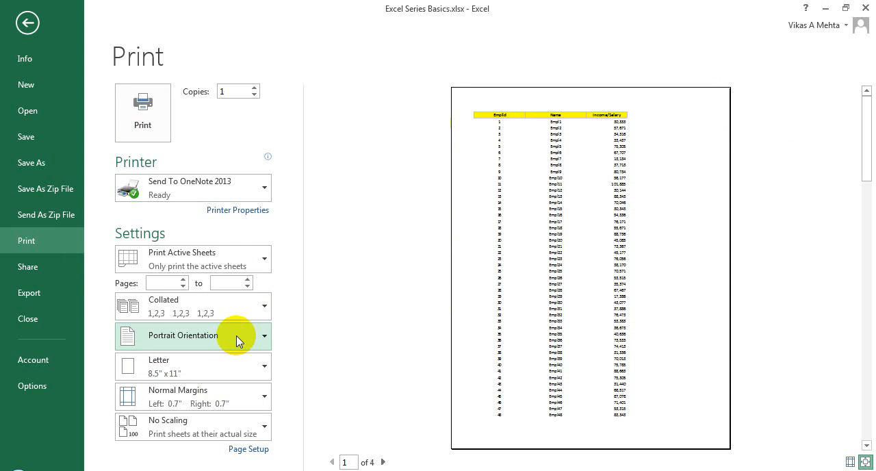
click(236, 335)
click(216, 393)
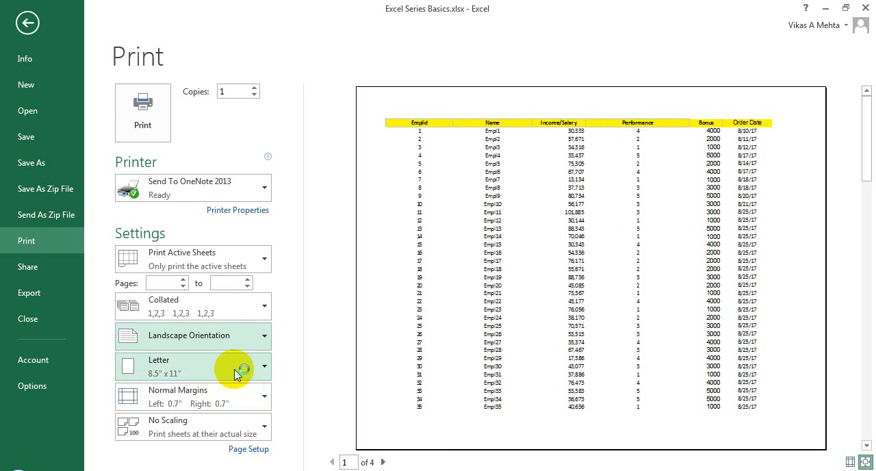
Step: Page through the print preview to page 3, step back one page, and return to the worksheet
click(383, 462)
click(384, 462)
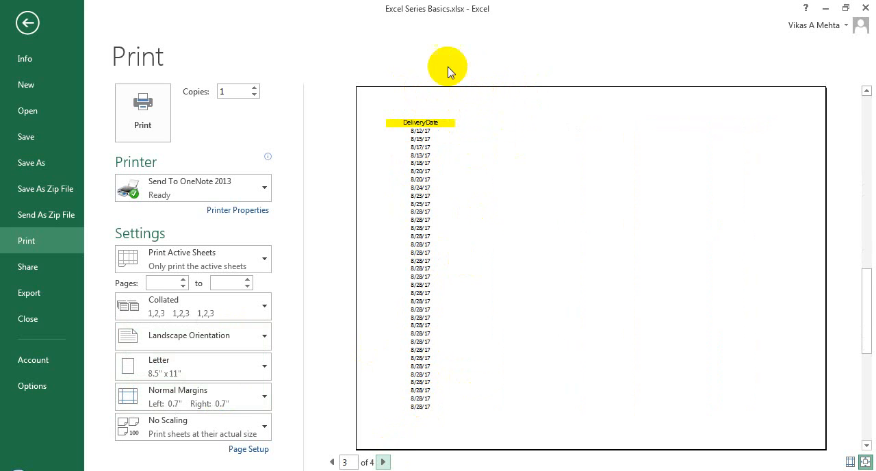
click(329, 463)
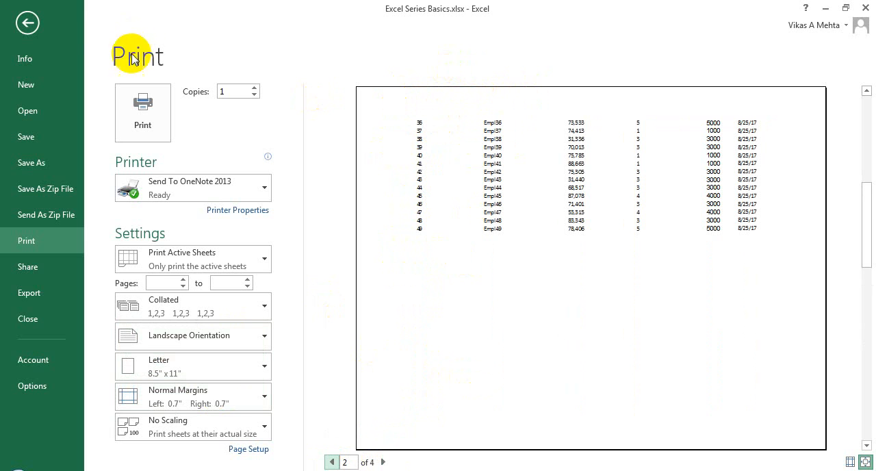
click(27, 22)
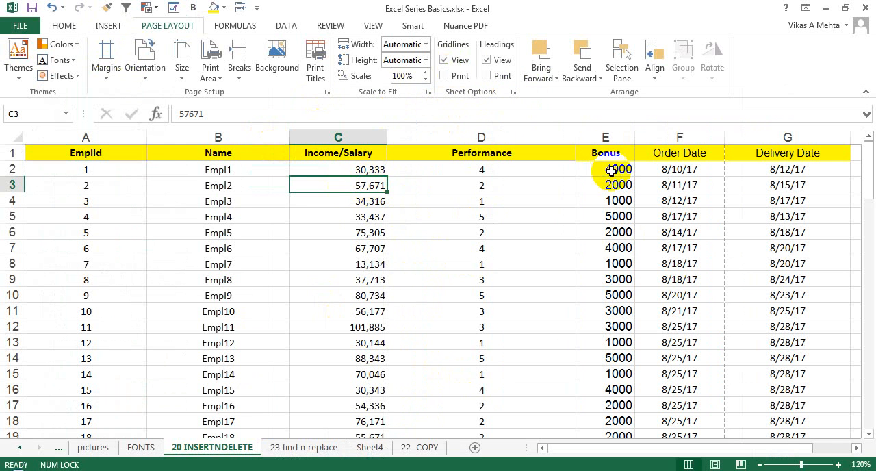
click(651, 215)
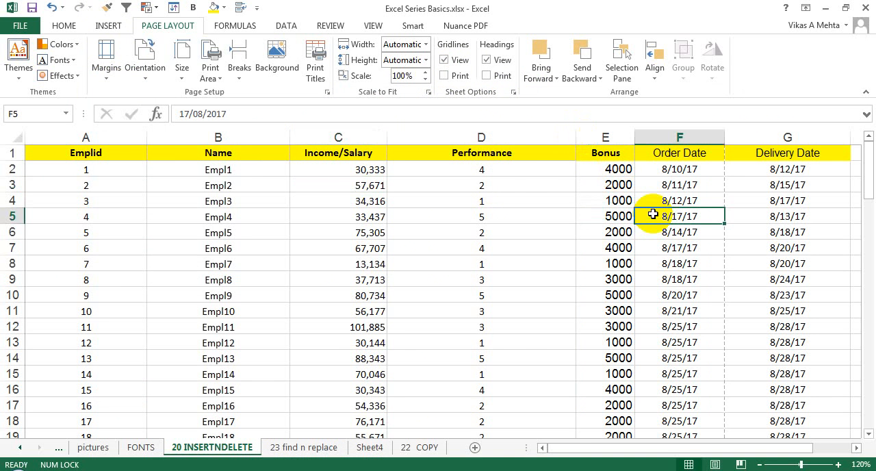
key(Right)
key(Right)
key(Right)
key(Left)
key(Left)
key(Left)
key(Left)
key(Left)
key(Left)
key(Left)
key(Left)
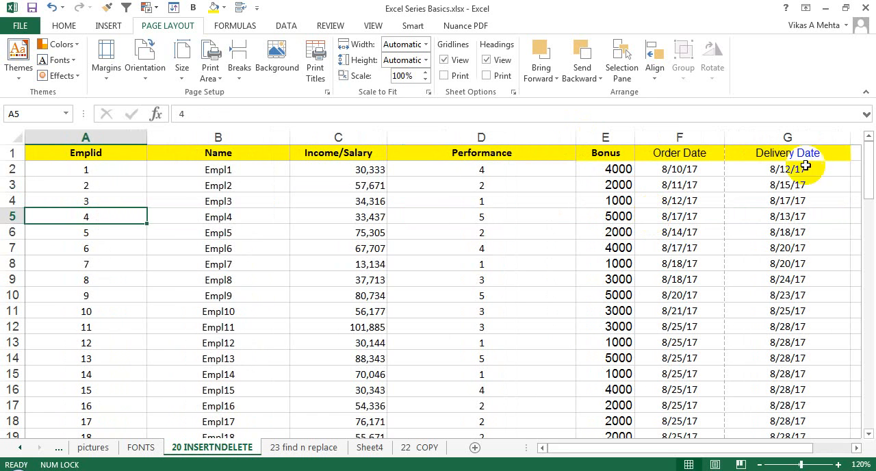
mouse_move(866, 165)
mouse_down()
mouse_move(868, 315)
mouse_move(864, 157)
mouse_up()
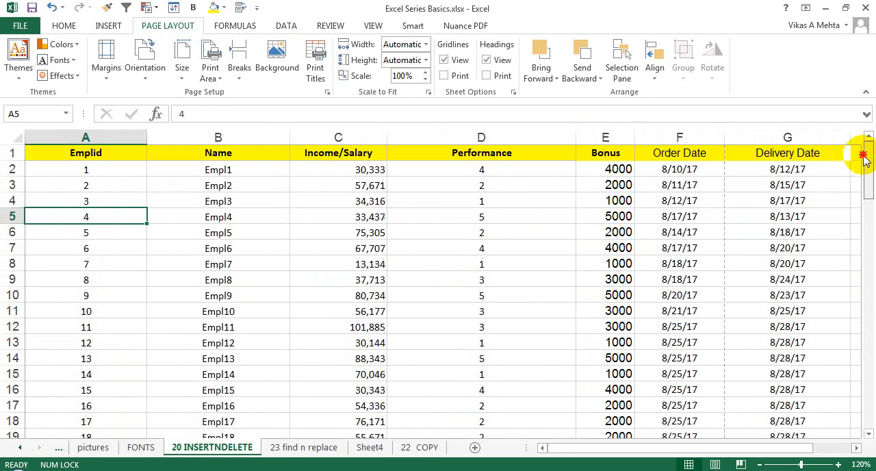
click(238, 202)
Step: Set the range A1:D23, from Emplid through Performance, as the sheet's print area
drag(120, 151, 472, 312)
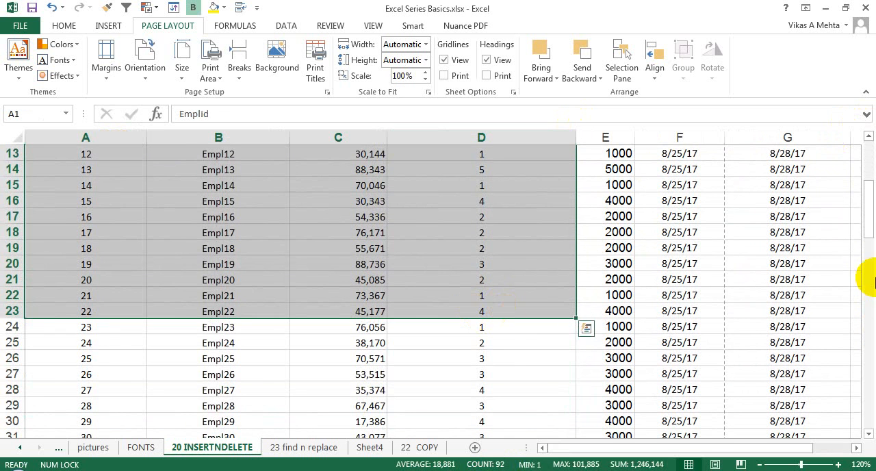
drag(860, 195, 867, 112)
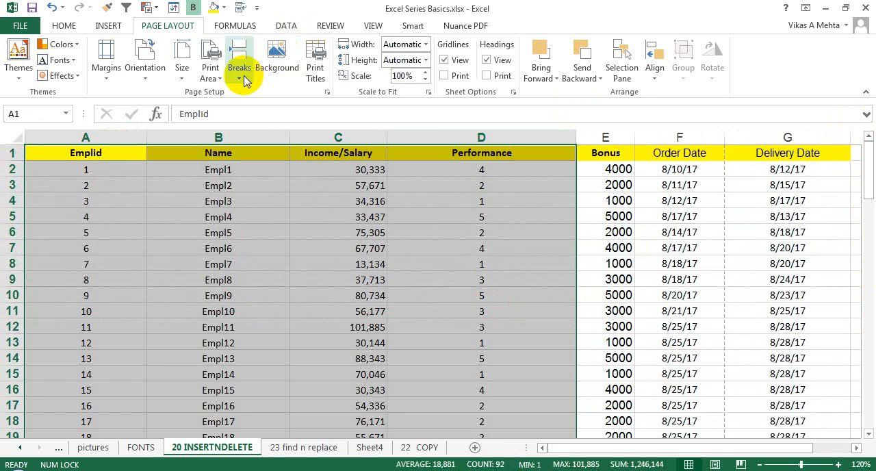
click(210, 71)
click(223, 98)
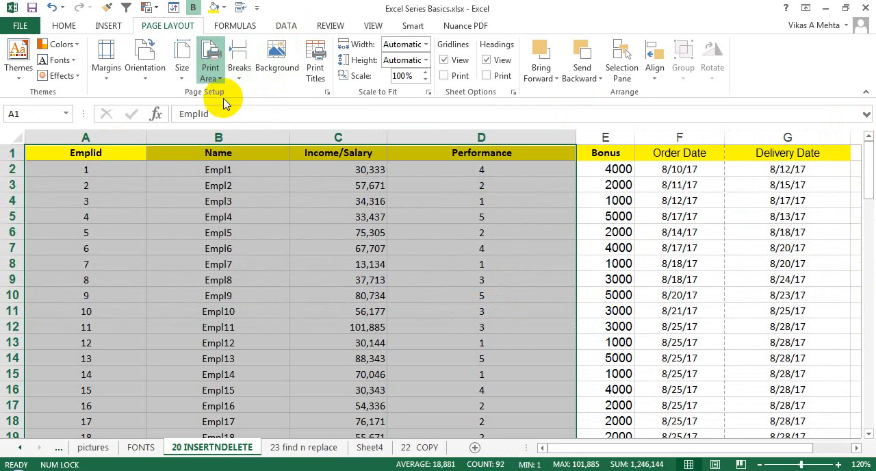
Step: Check the print area in the print preview, set portrait orientation, and return to the worksheet
key(ctrl+p)
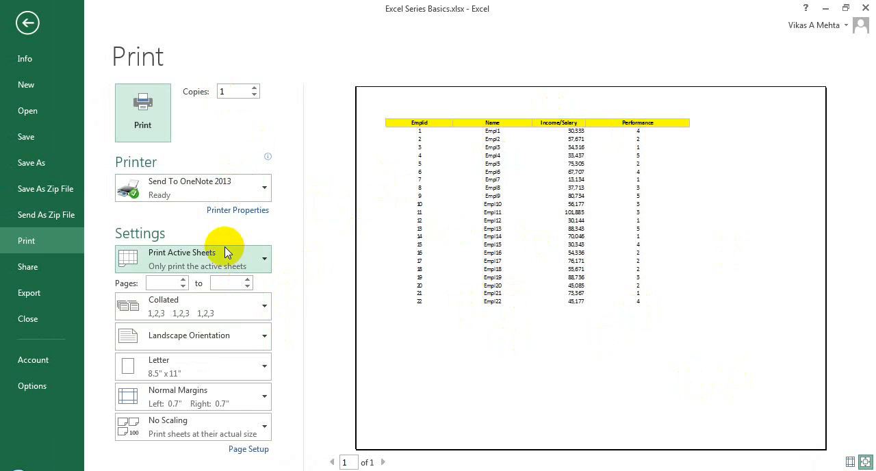
click(248, 343)
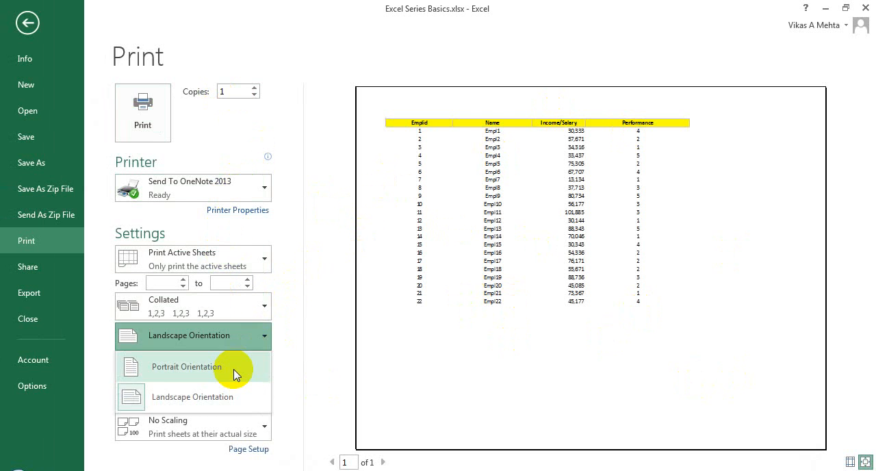
click(233, 369)
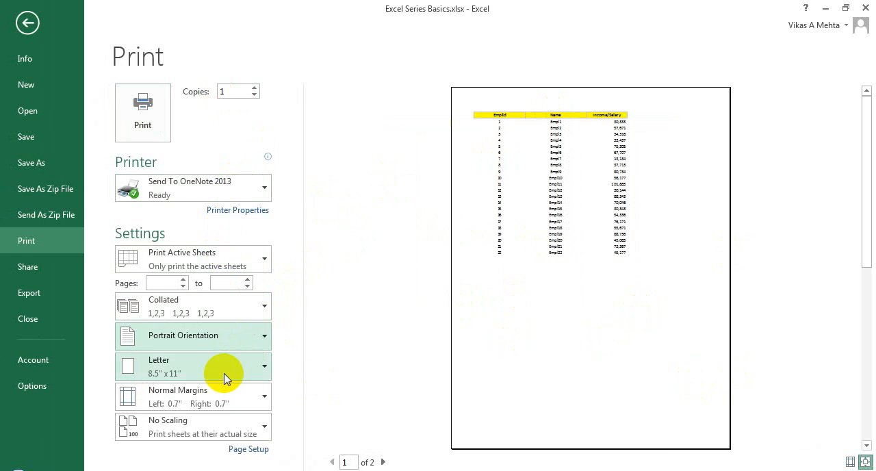
key(Escape)
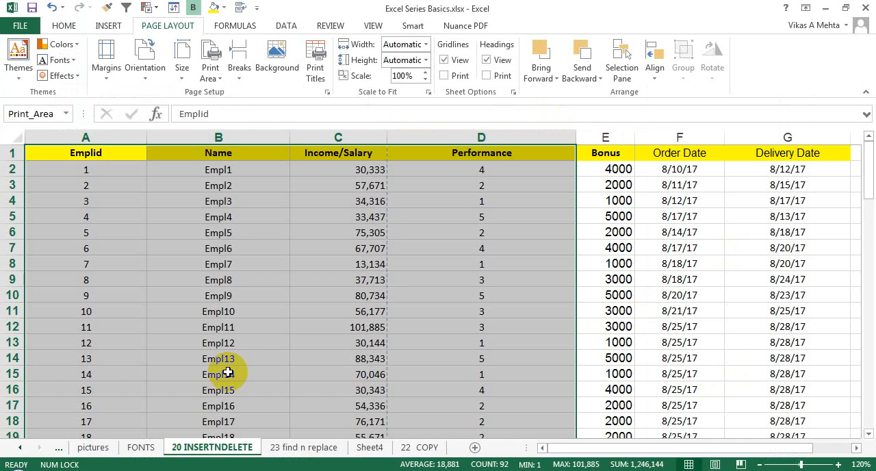
Step: Display the worksheet in Page Layout view and set its page orientation to landscape
click(383, 232)
key(ctrl+Home)
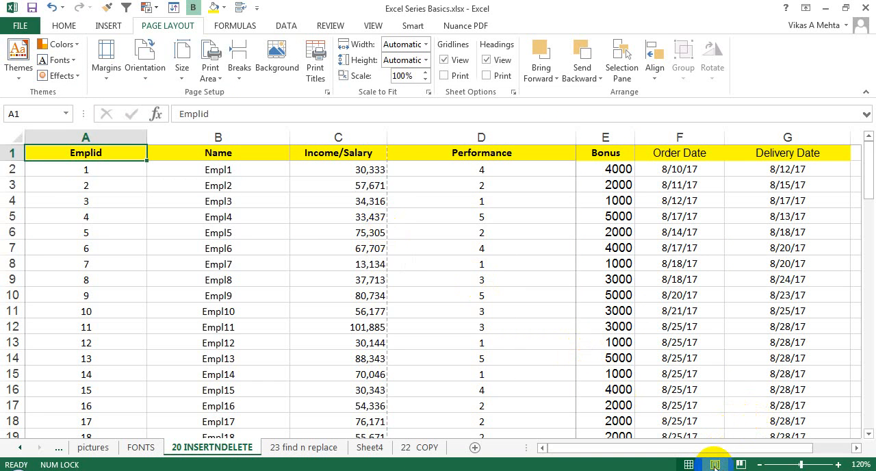
click(713, 464)
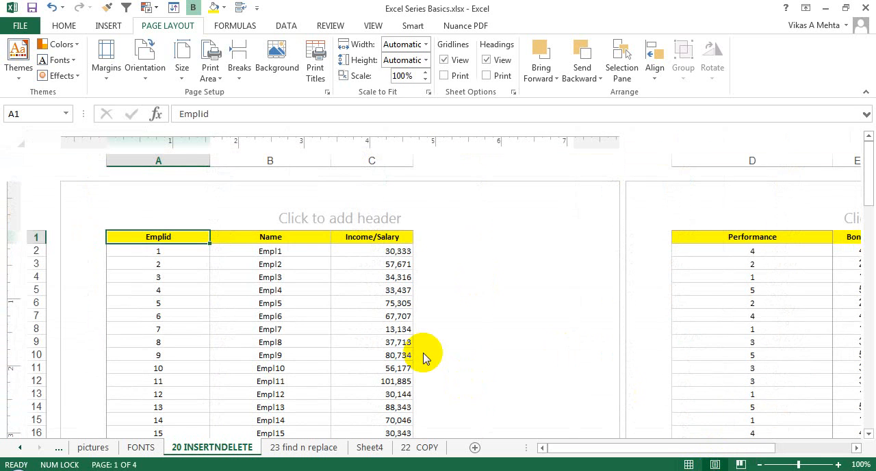
click(265, 291)
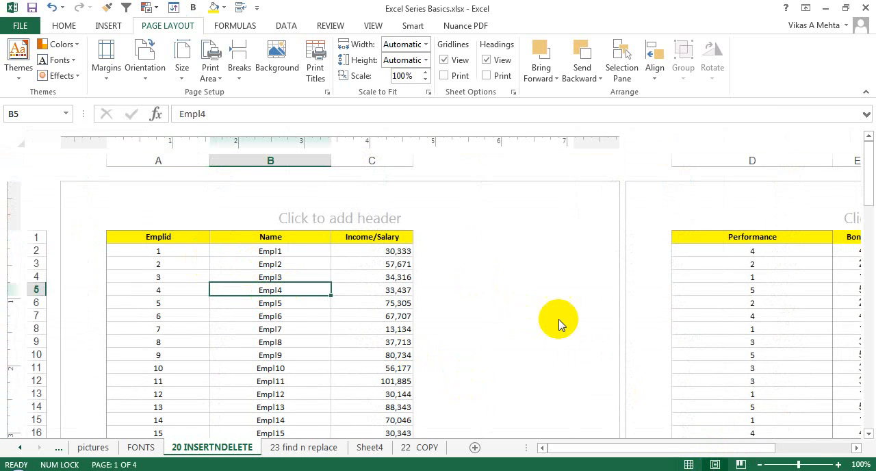
drag(870, 193, 864, 141)
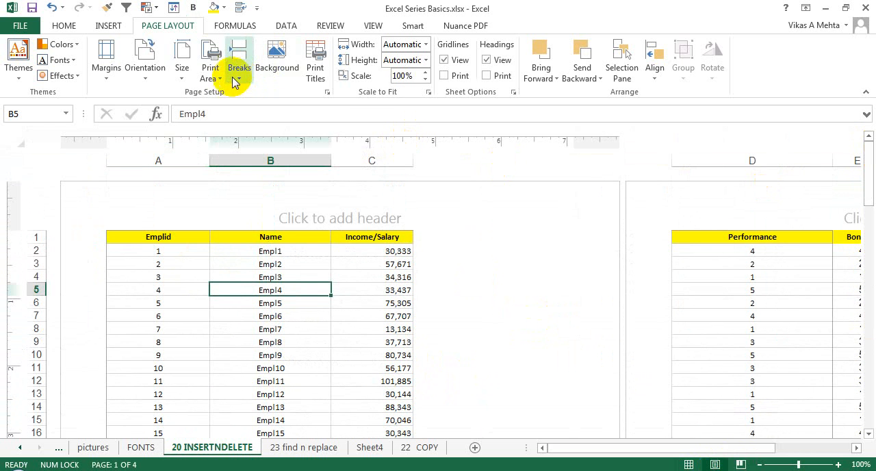
click(145, 56)
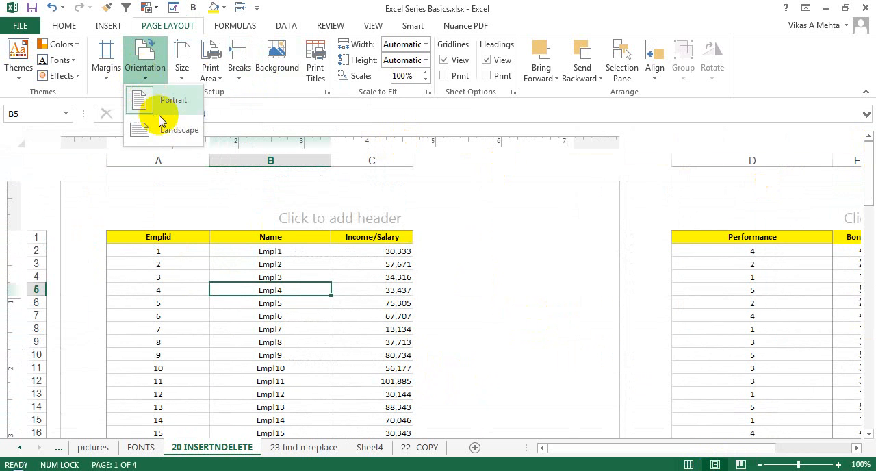
click(157, 128)
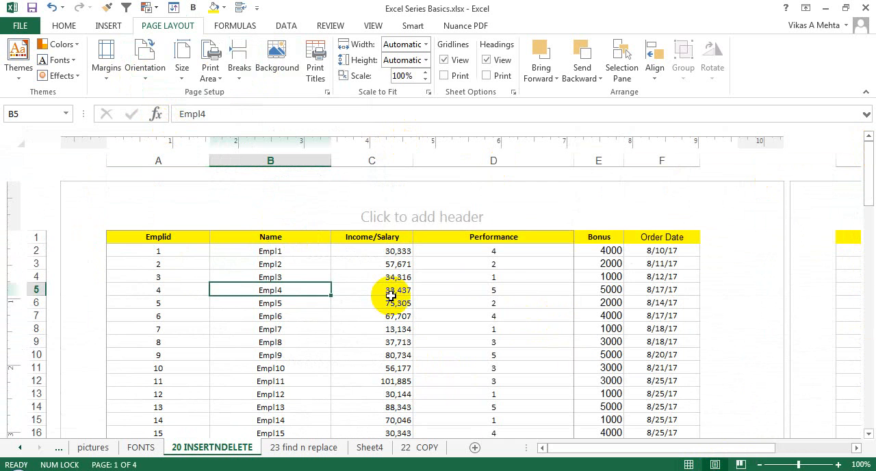
Step: Insert the file path element into the center section of the page header
click(459, 223)
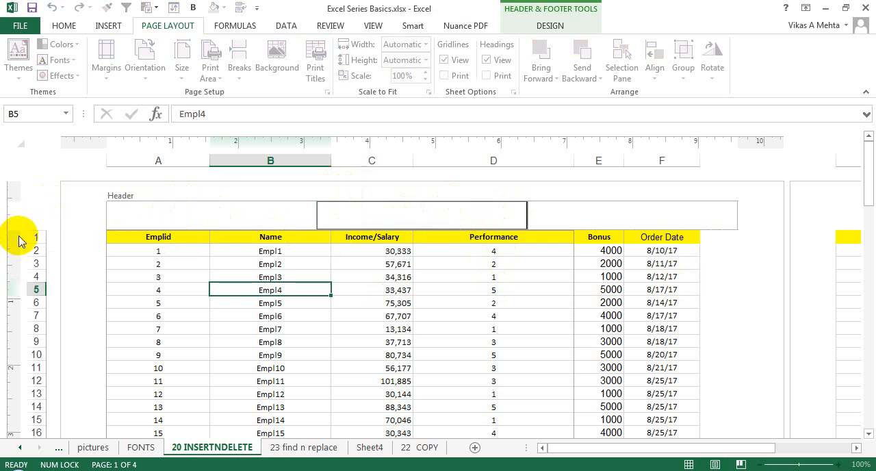
key(Escape)
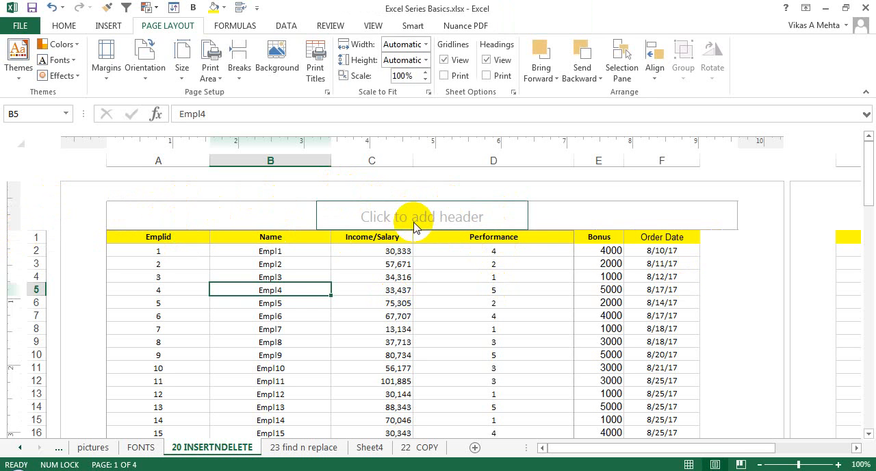
click(413, 222)
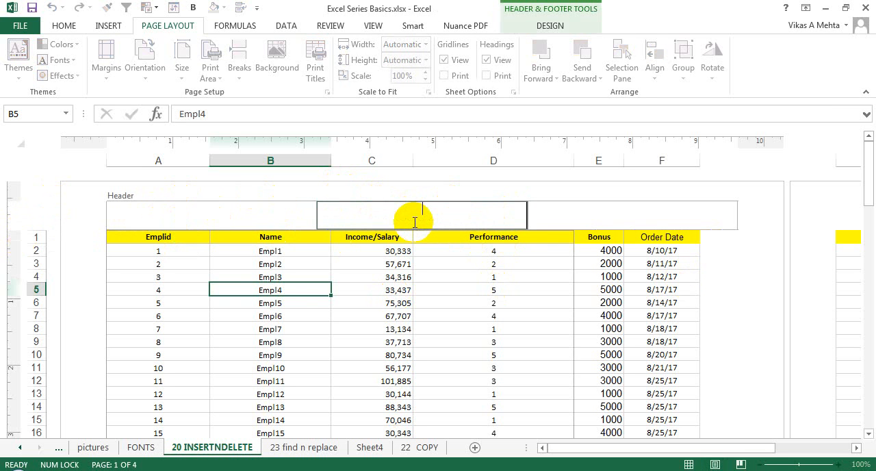
click(238, 25)
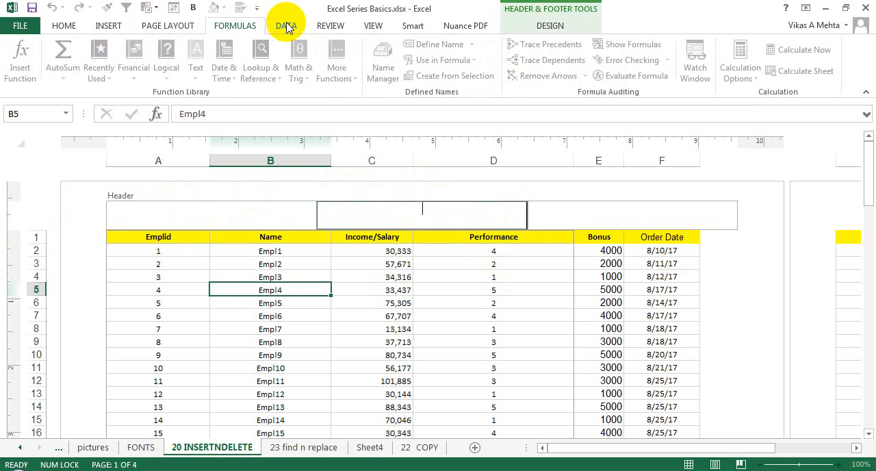
click(287, 28)
click(332, 29)
click(382, 31)
click(445, 31)
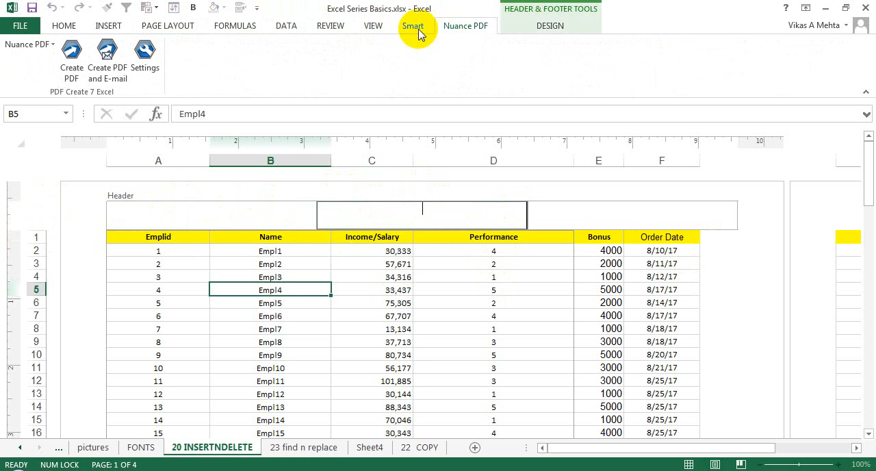
click(416, 30)
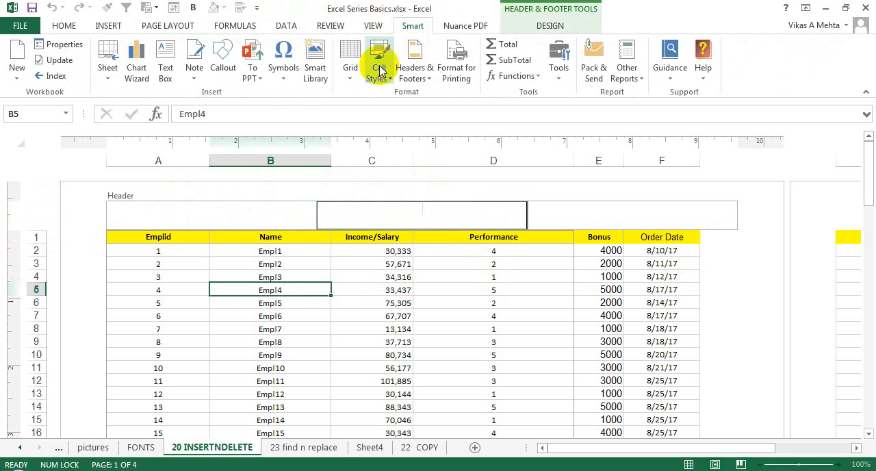
click(554, 29)
click(466, 26)
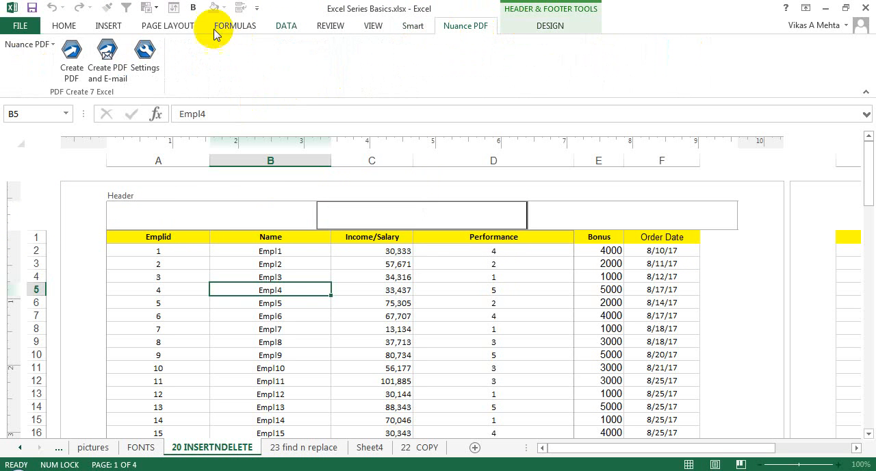
click(521, 24)
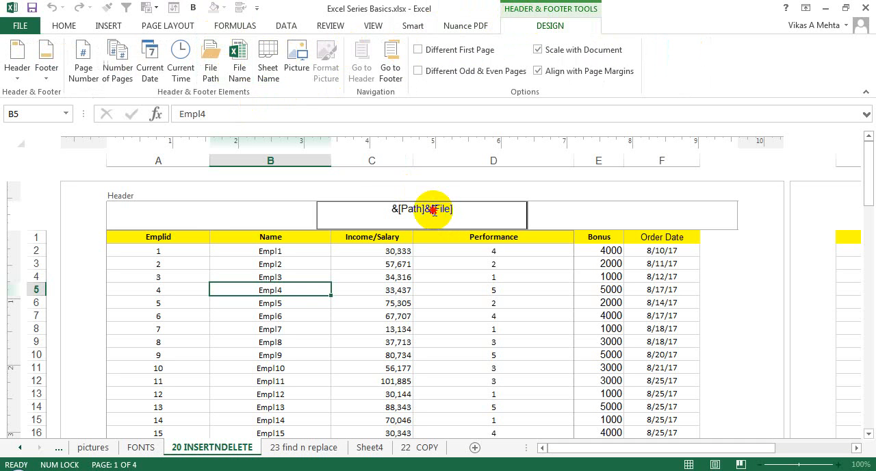
Step: Delete the path code from the header's center section, and add "Page" with the page number element in the left section
drag(434, 211, 353, 204)
key(Delete)
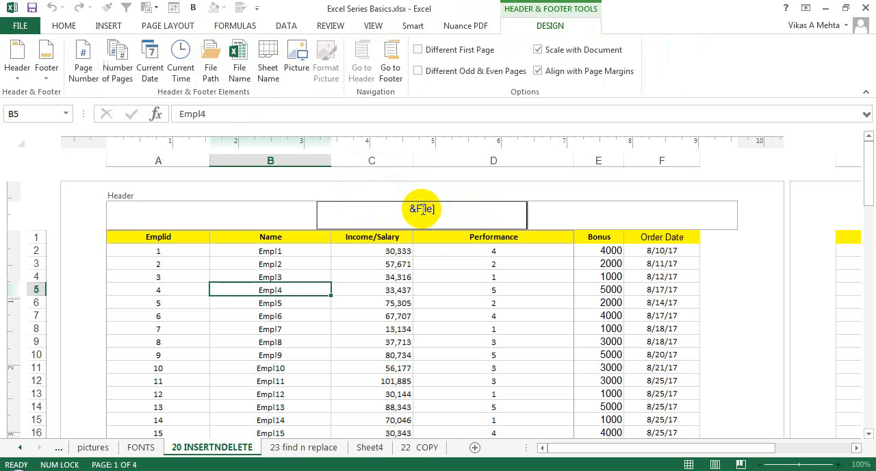
click(229, 212)
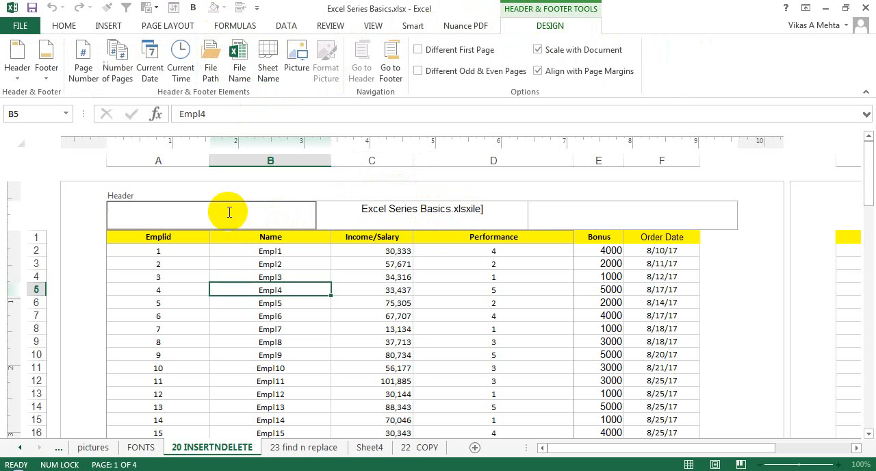
click(94, 55)
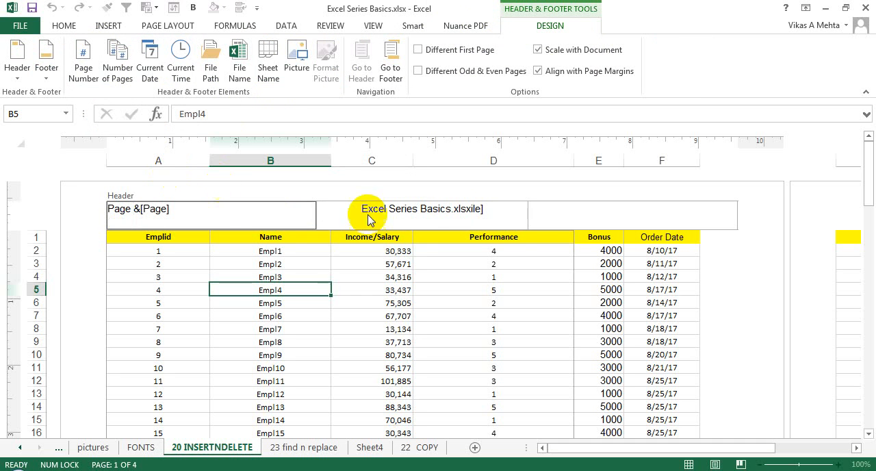
Step: Insert the current time element into the right section of the page header
click(417, 223)
click(553, 217)
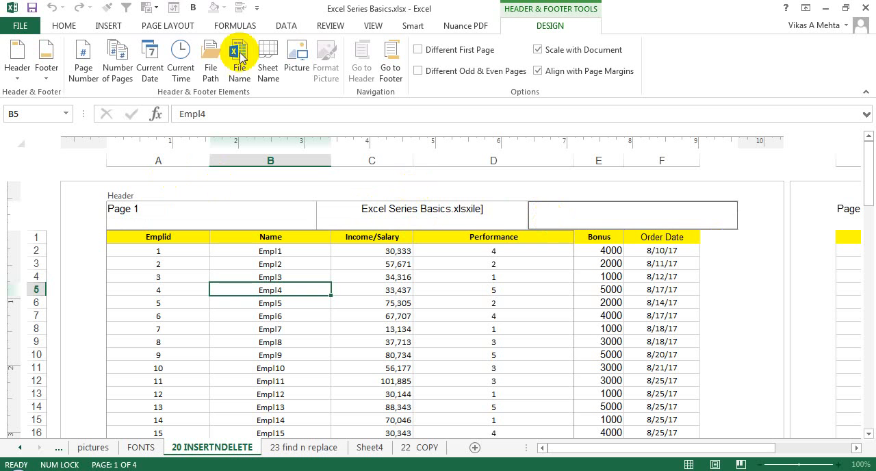
click(182, 54)
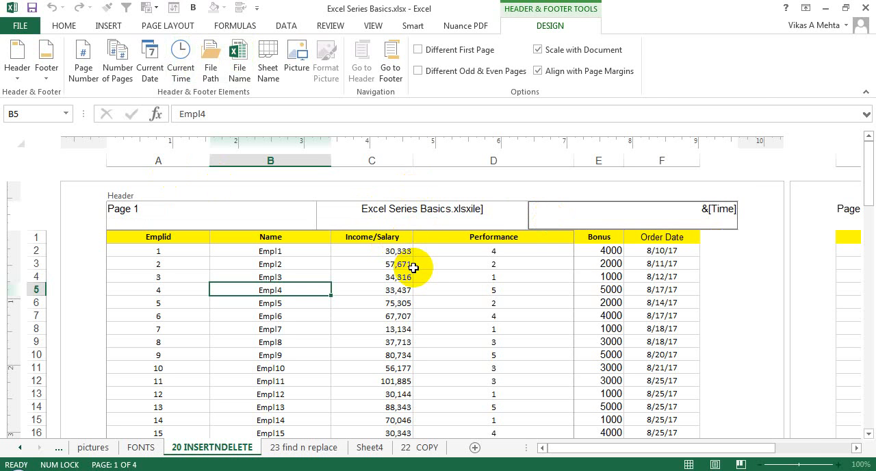
drag(415, 268, 409, 267)
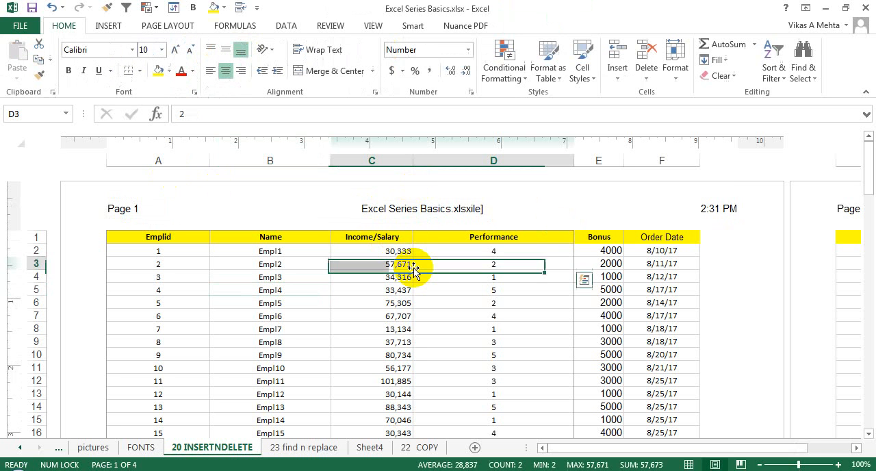
Step: Remove the stray "ile]" text from the header's center section, leaving only the file name element
click(428, 219)
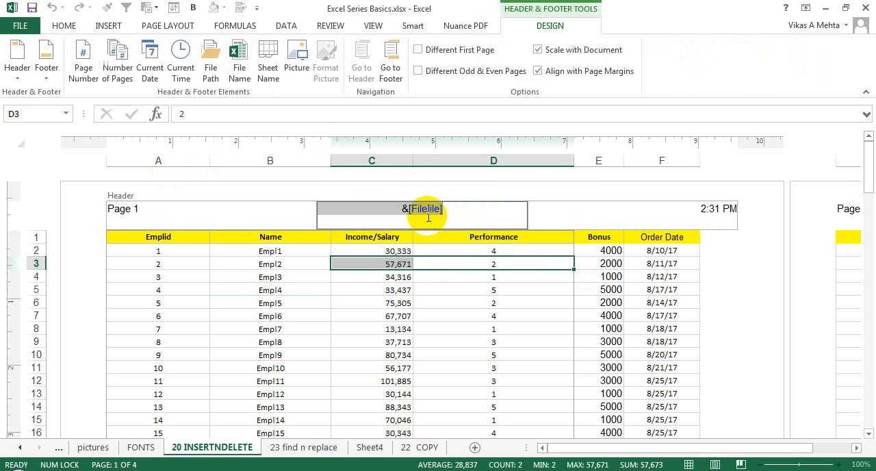
click(448, 303)
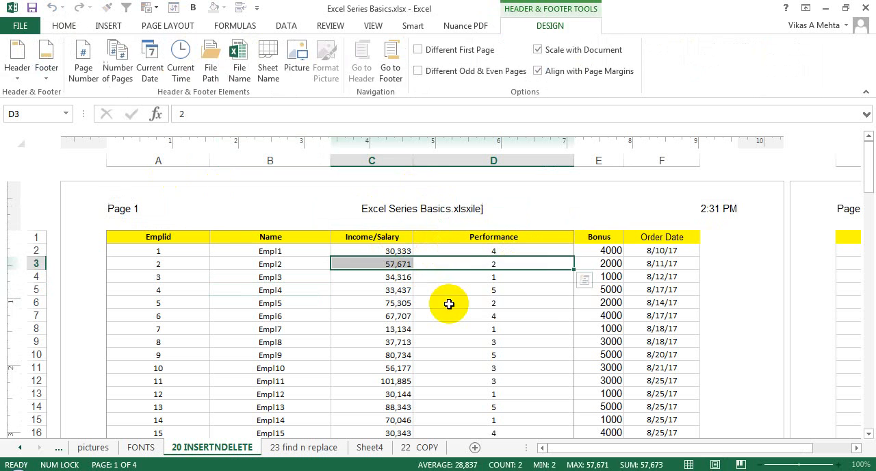
click(504, 212)
click(456, 210)
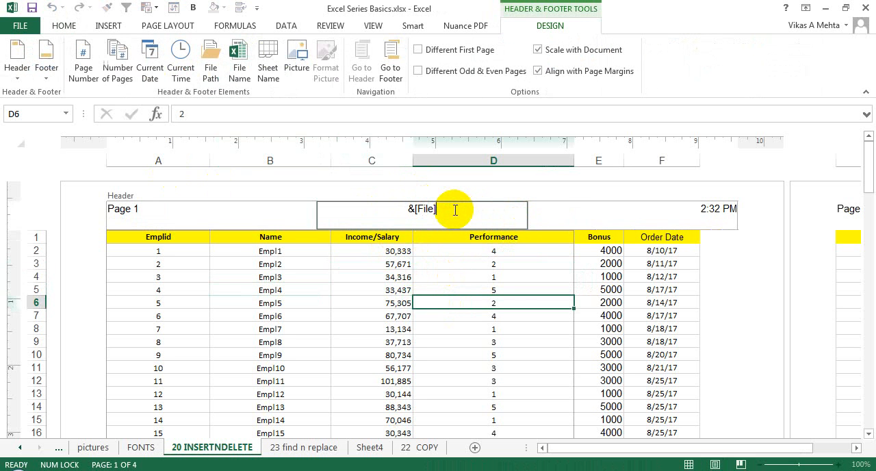
click(388, 277)
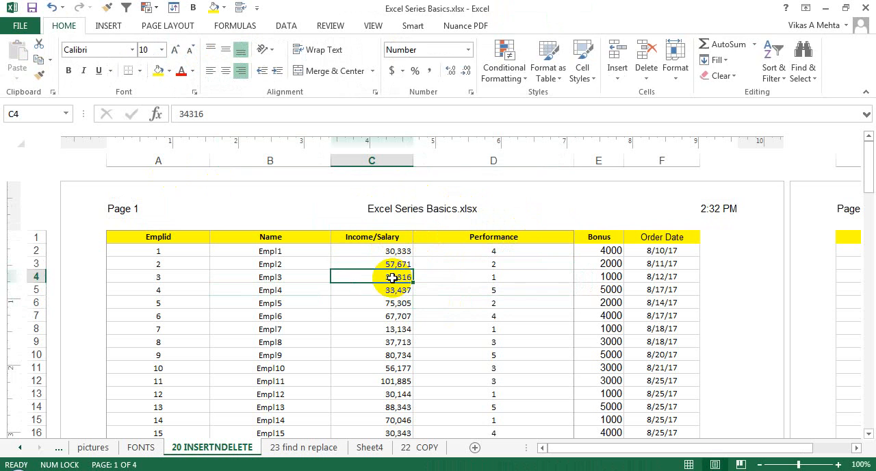
click(429, 192)
key(Escape)
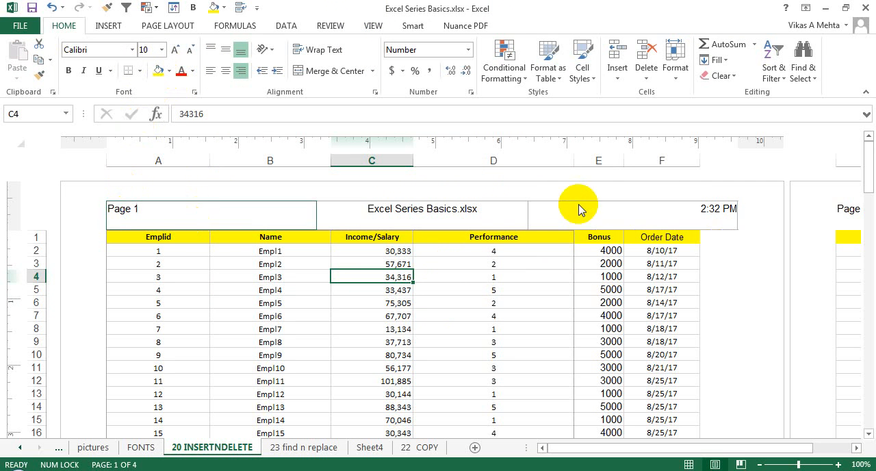
Step: Review the header on the other pages and the footer area, and return the worksheet to Normal view
drag(699, 449, 737, 448)
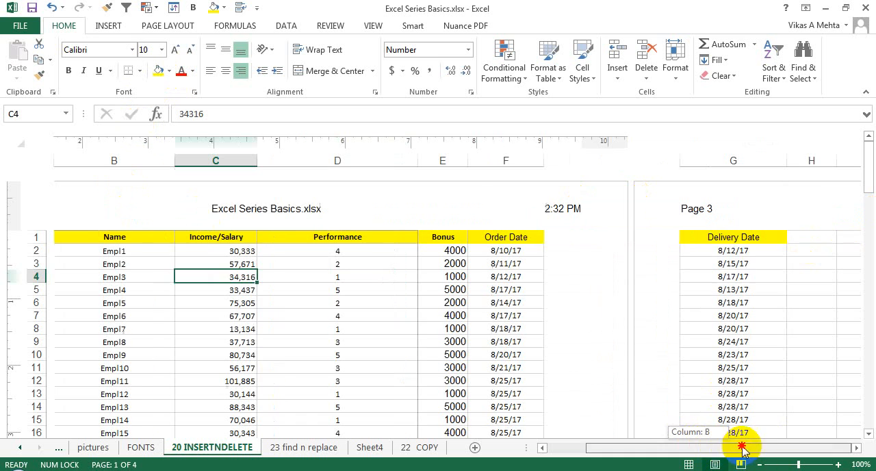
drag(867, 164, 866, 250)
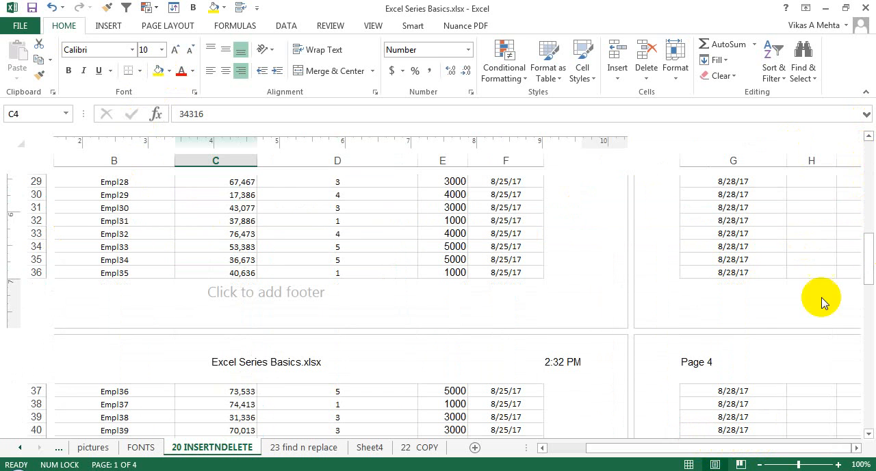
click(581, 448)
click(870, 153)
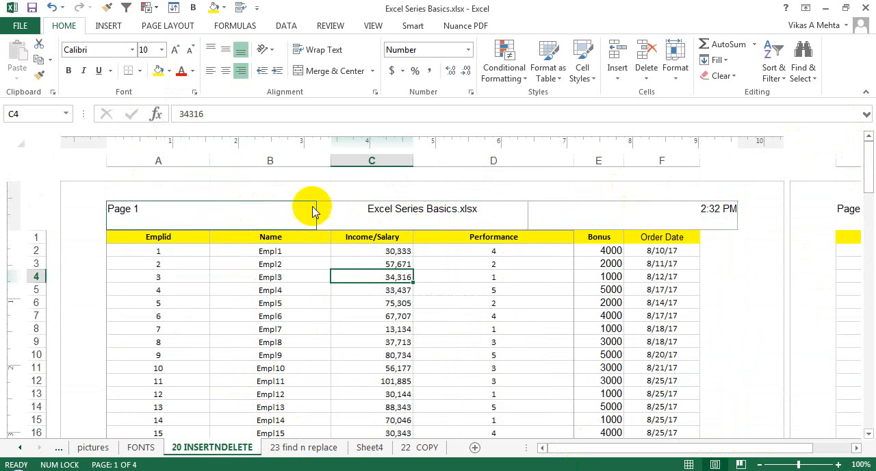
drag(871, 193, 862, 267)
click(466, 321)
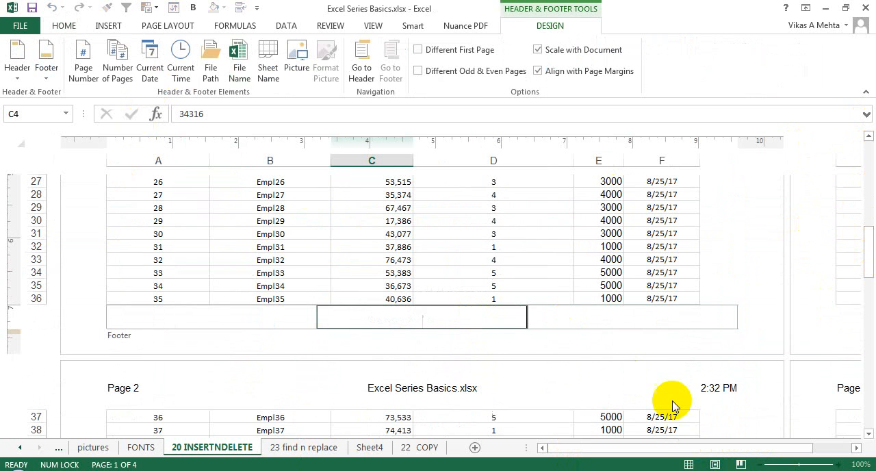
click(688, 464)
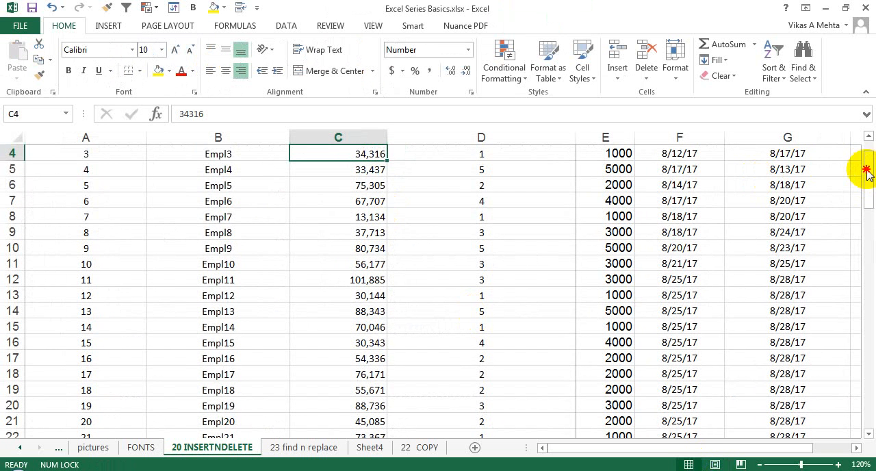
drag(867, 171, 866, 145)
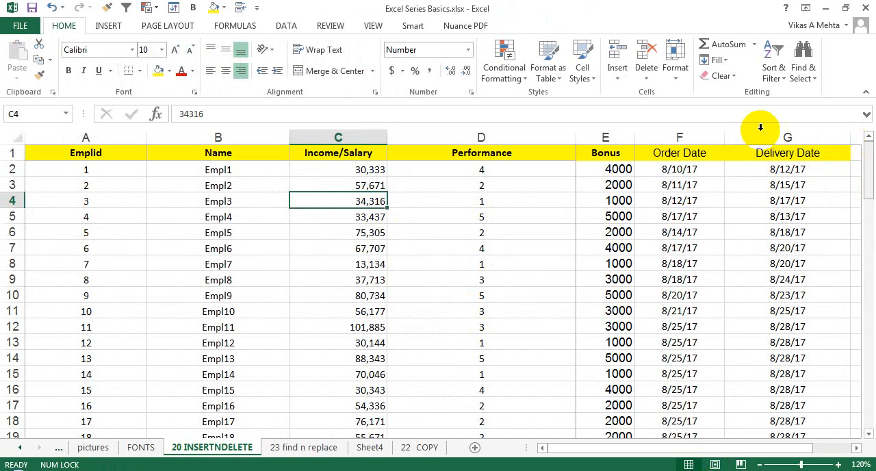
Step: Inspect the custom header and custom footer settings in Page Setup without changing them
click(163, 28)
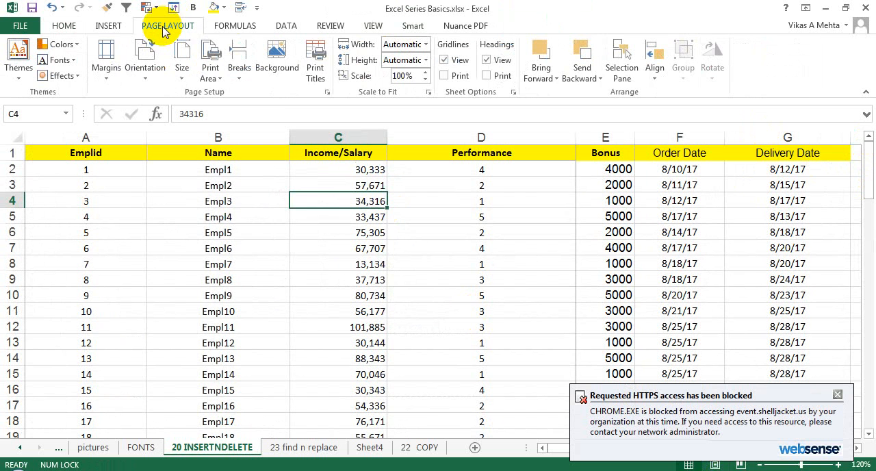
click(327, 93)
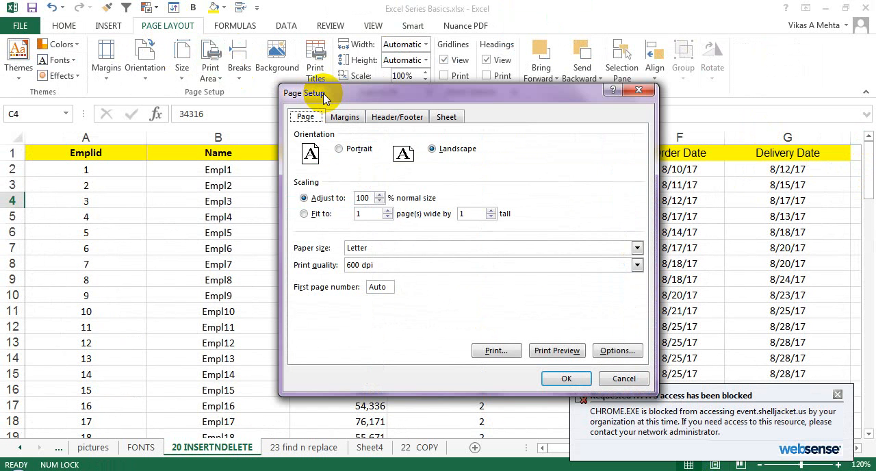
click(395, 117)
drag(430, 104, 611, 115)
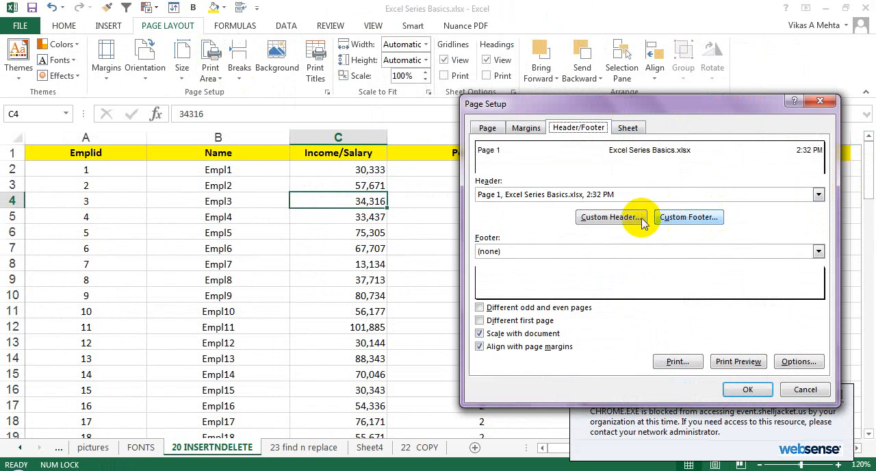
click(611, 217)
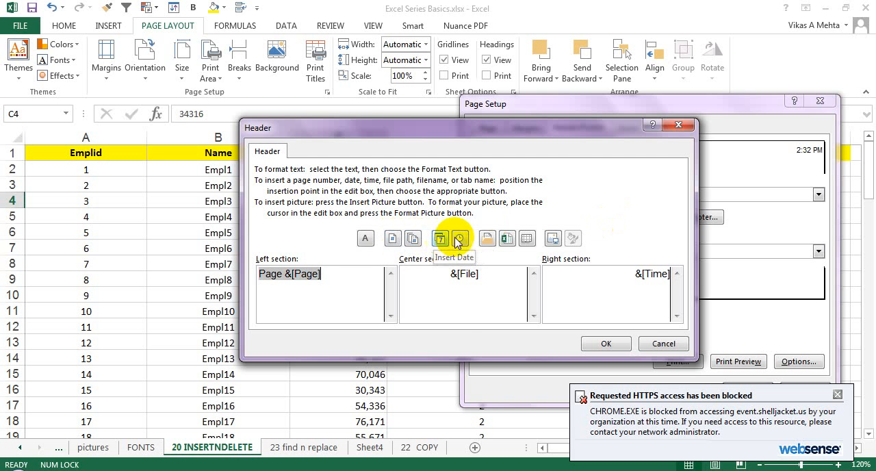
click(654, 344)
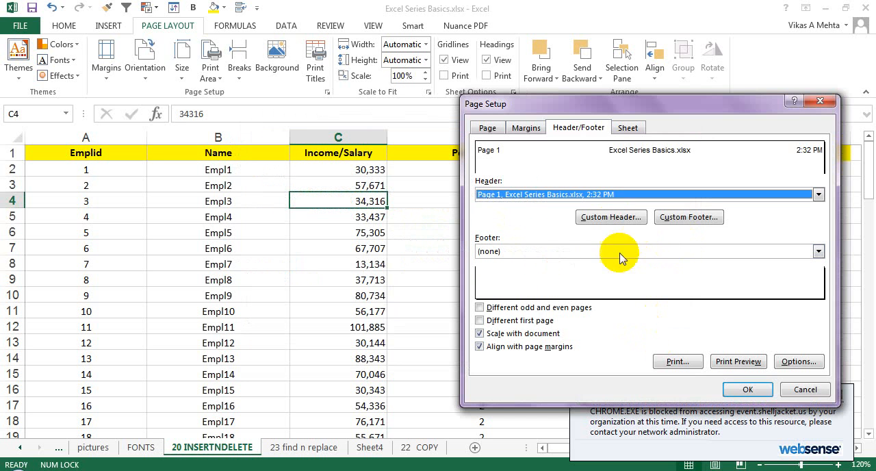
click(679, 230)
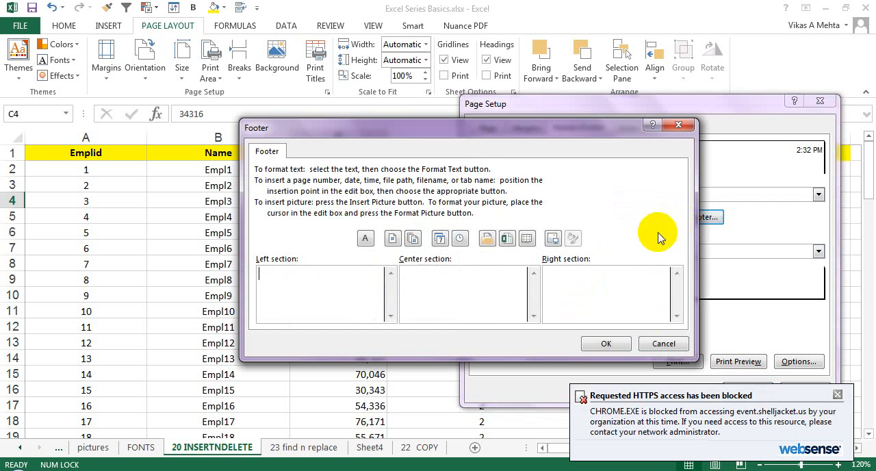
key(Escape)
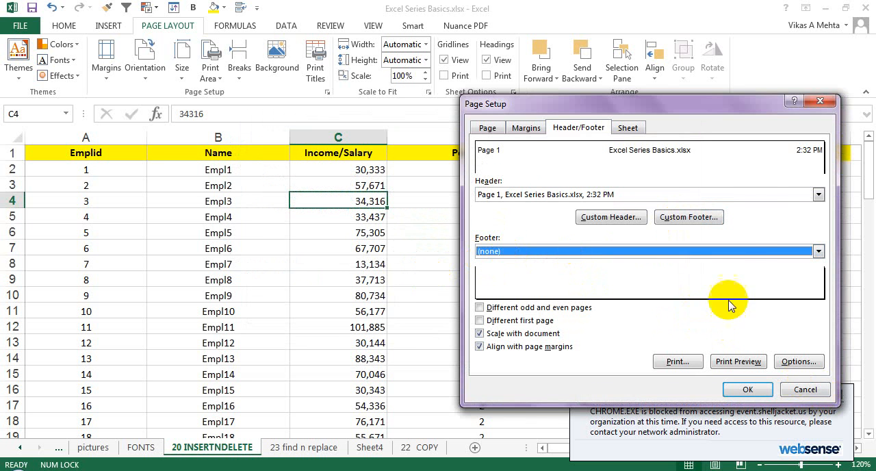
Step: Try the "Different odd and even pages" and "Different first page" options, turning each off again
click(542, 309)
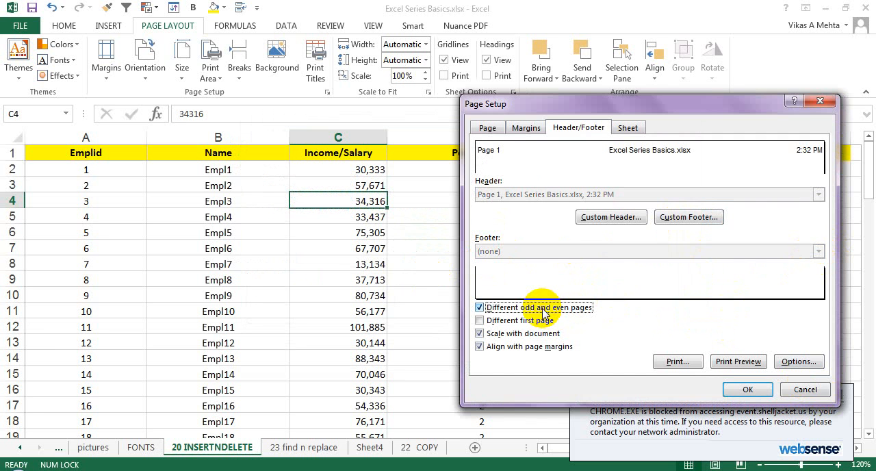
click(543, 309)
click(530, 322)
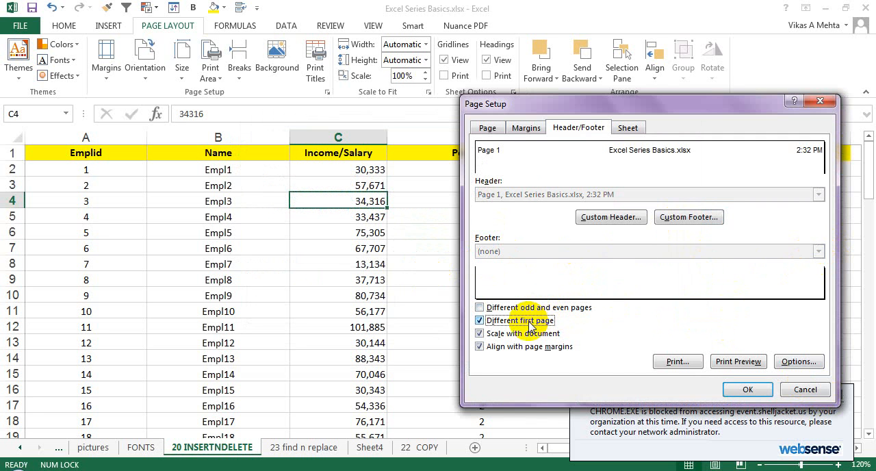
click(529, 325)
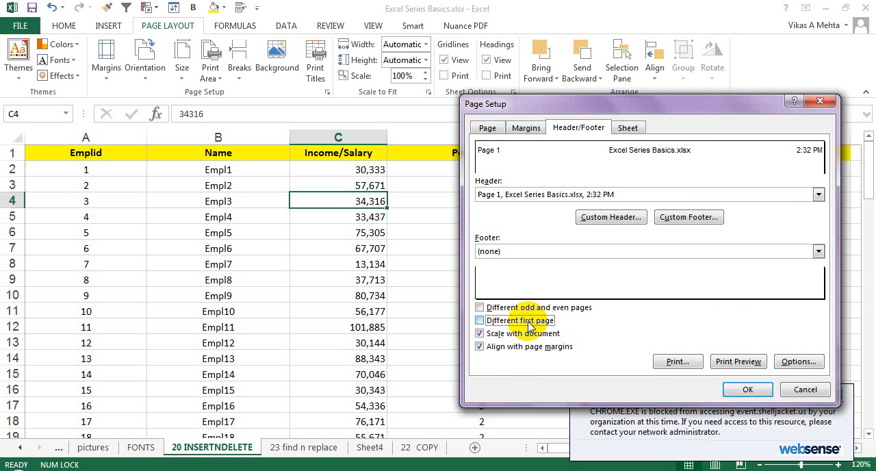
click(529, 326)
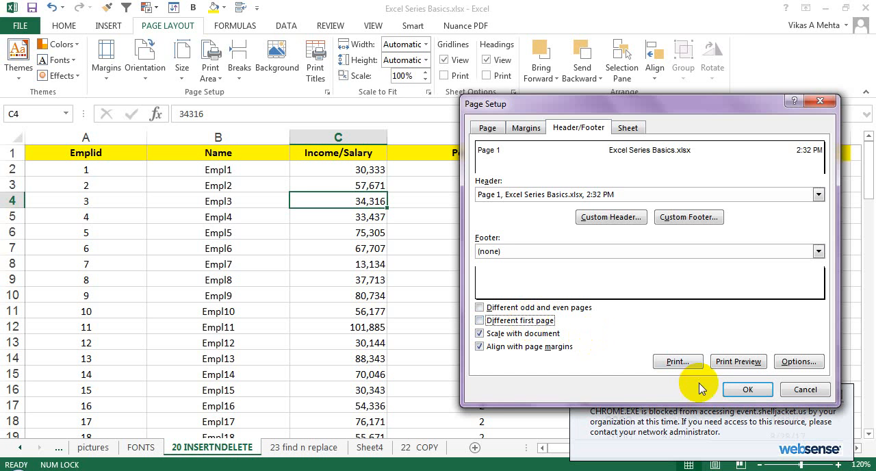
Step: Check the header in the print preview, return to the worksheet, and clear its print area
click(676, 361)
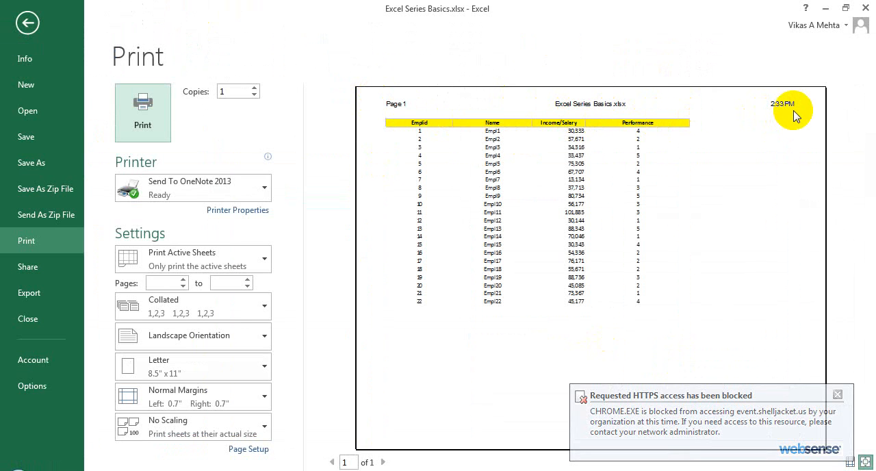
key(Escape)
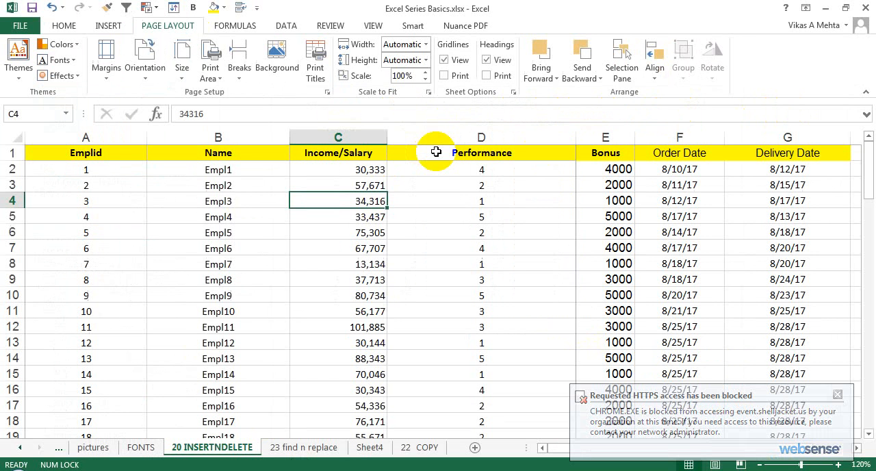
click(493, 169)
click(210, 72)
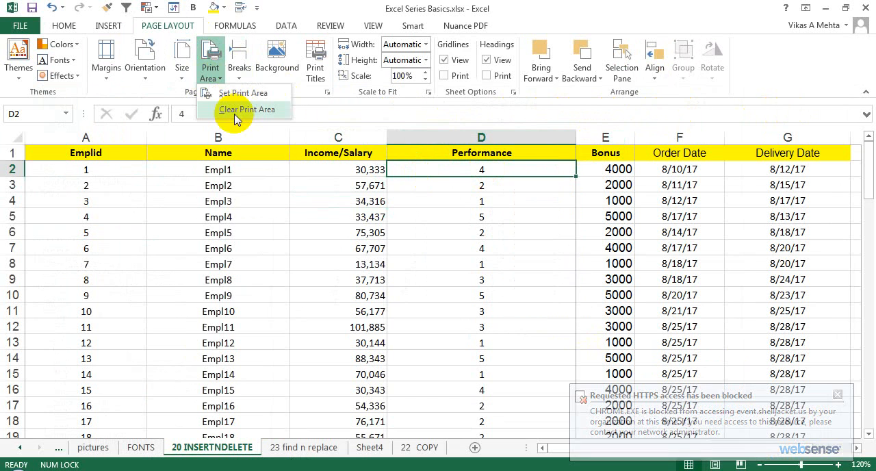
click(236, 111)
click(342, 233)
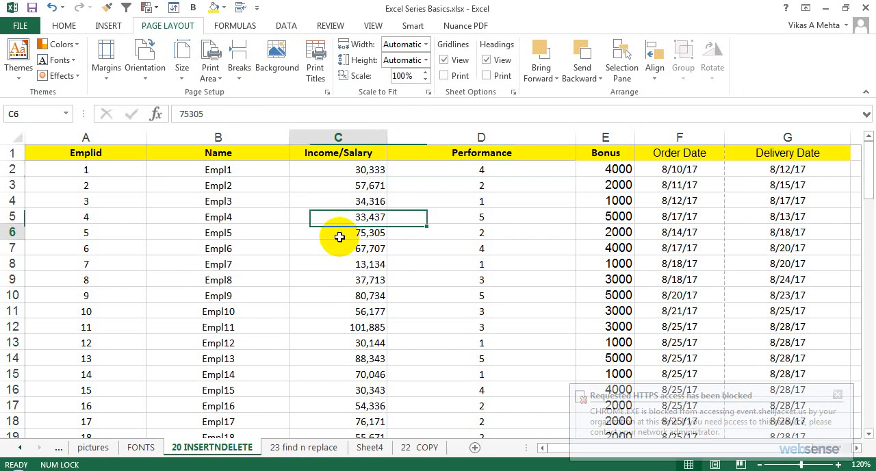
Step: Dismiss the blocked-access notification and set the page margins to Narrow
click(837, 397)
click(587, 277)
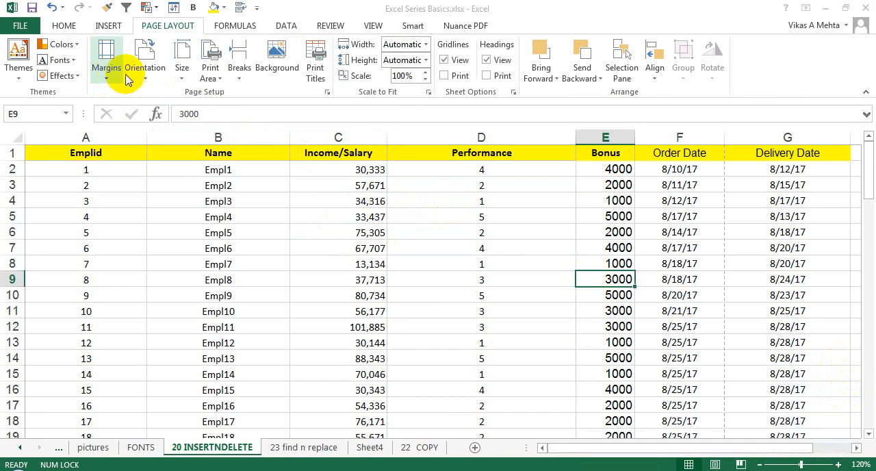
click(107, 63)
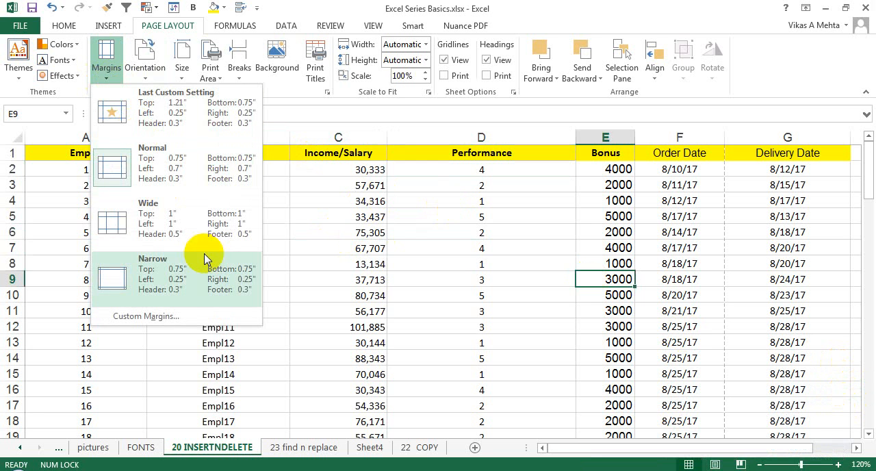
click(188, 269)
click(495, 216)
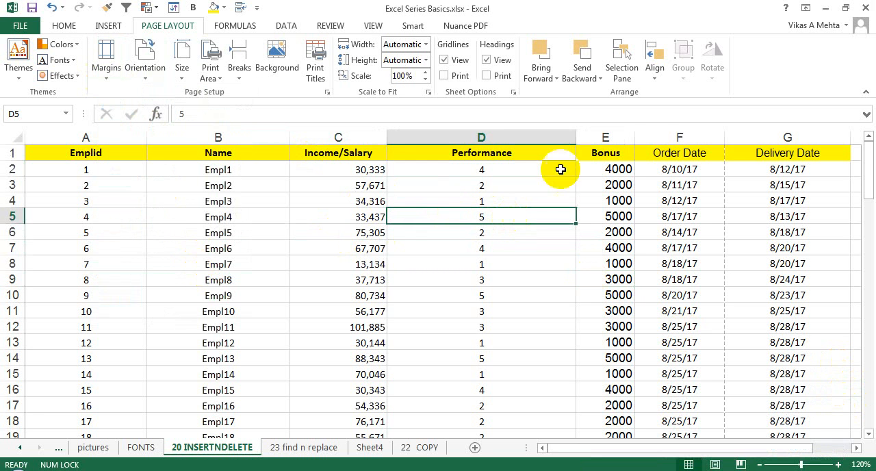
Step: Narrow the Performance column so all columns fit one page width, and check both pages in the print preview
drag(575, 137, 484, 141)
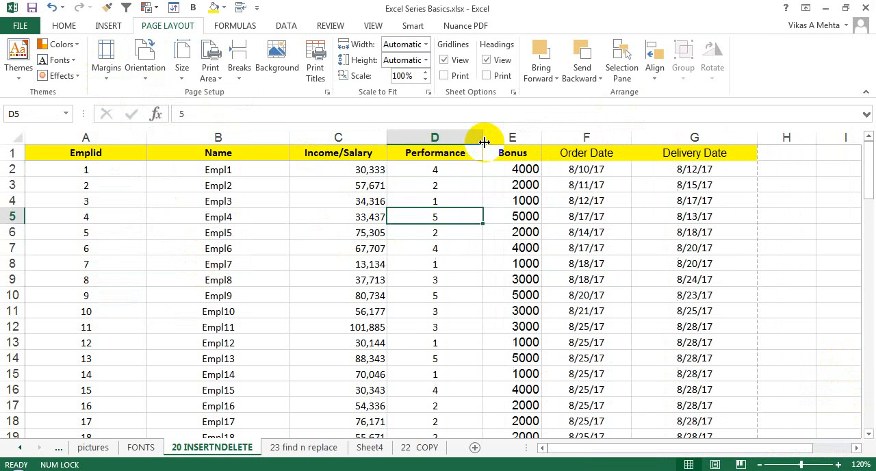
click(461, 184)
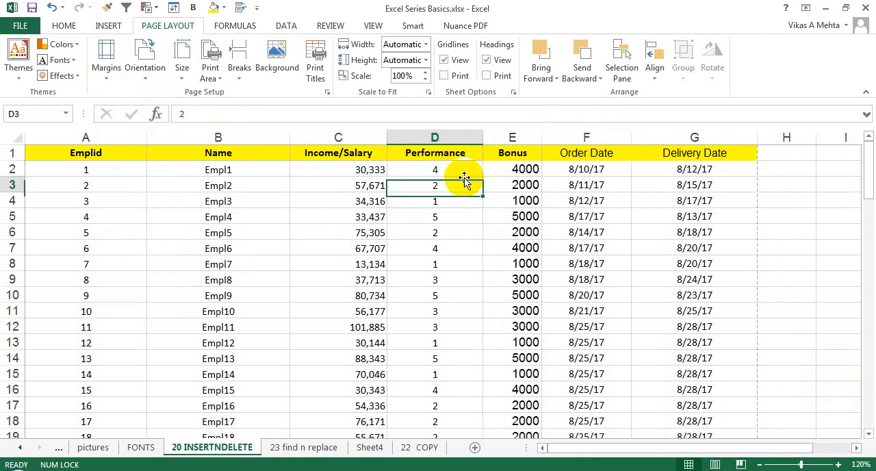
key(ctrl+p)
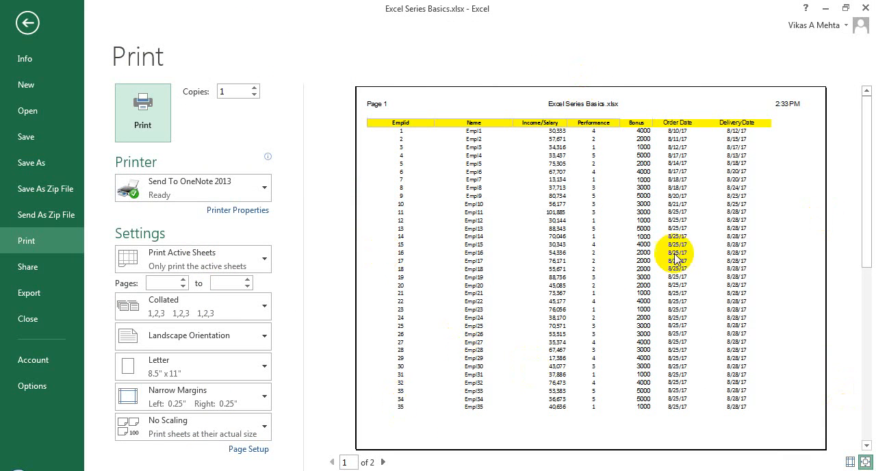
click(383, 462)
click(332, 462)
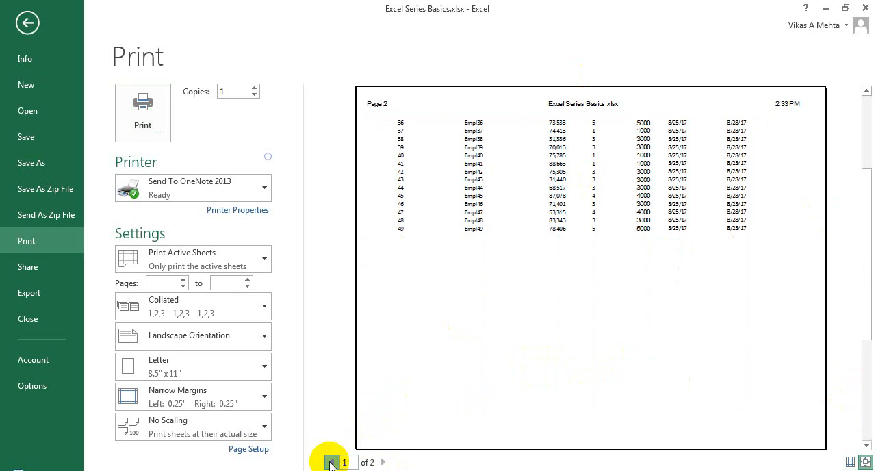
key(Escape)
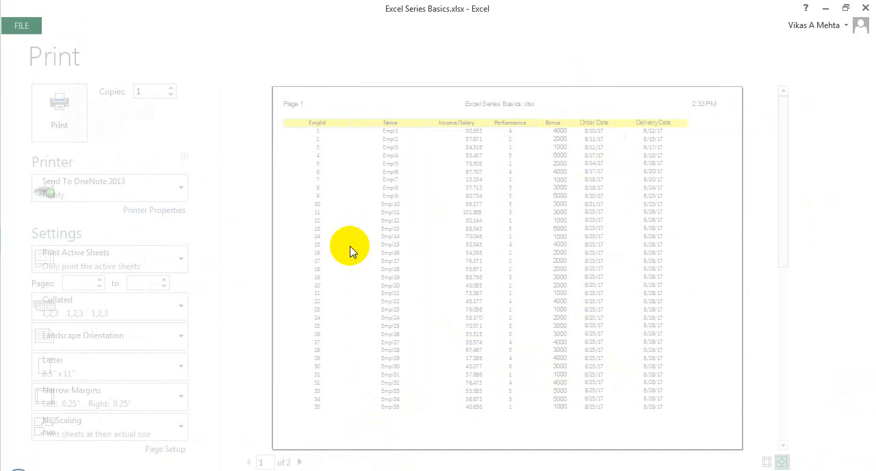
click(349, 248)
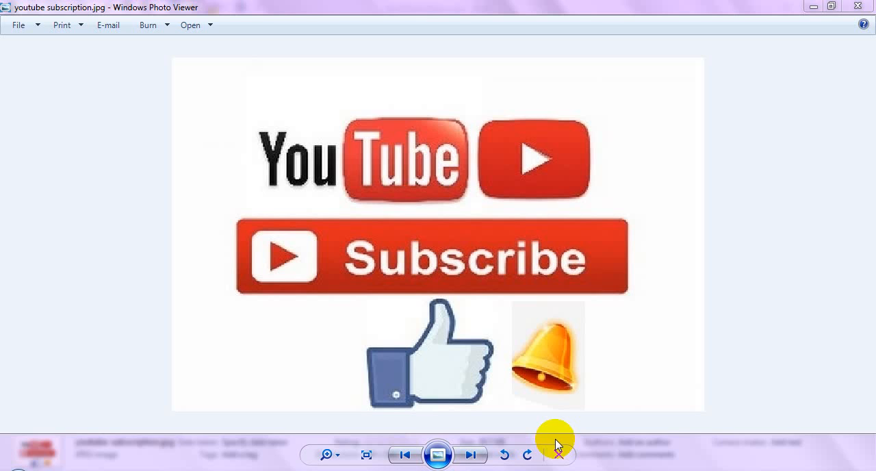
click(493, 195)
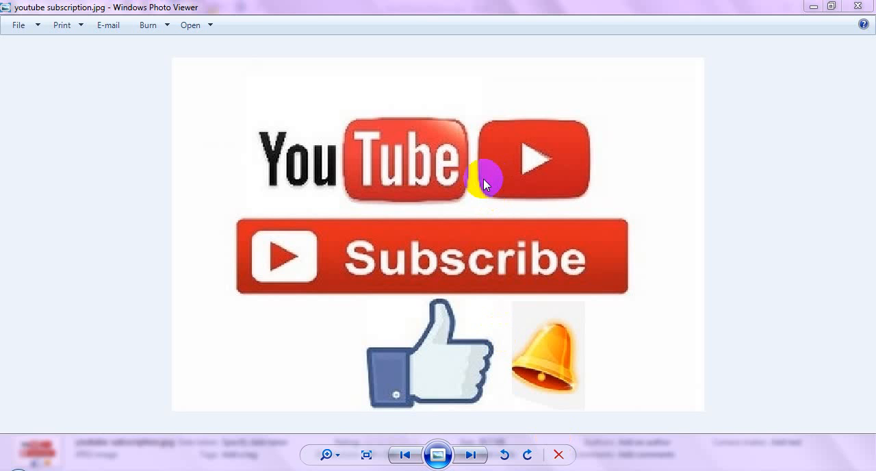